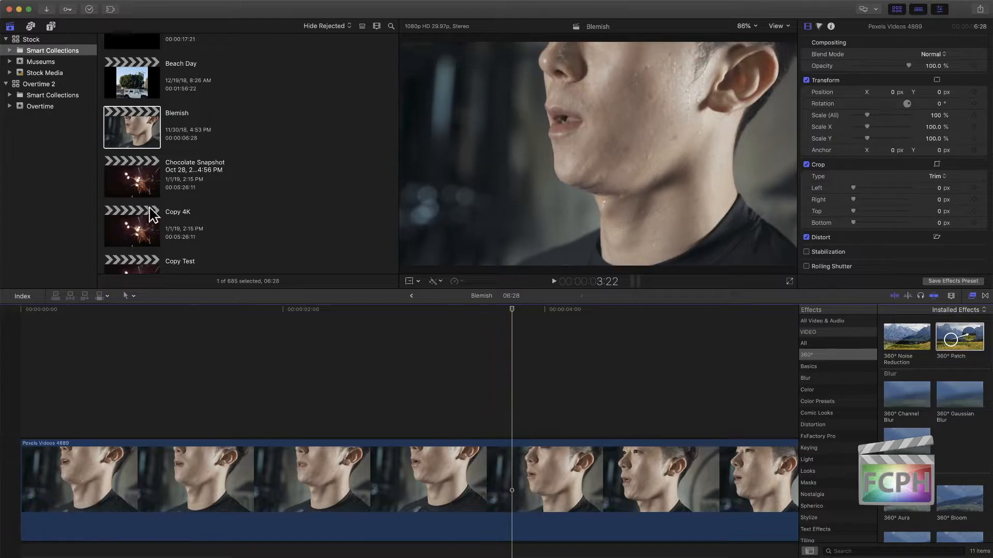
Step: Open the Beach Day project and connect the FCPH logo image, found by searching "logo", above the second IMG_3571 clip
double_click(137, 79)
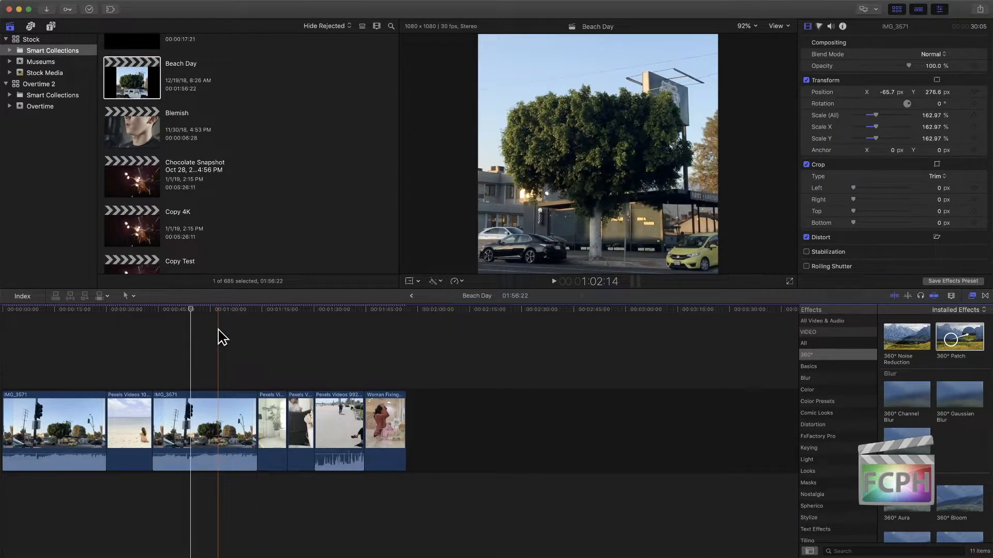
scroll(217, 332, "up", 3)
left_click(391, 26)
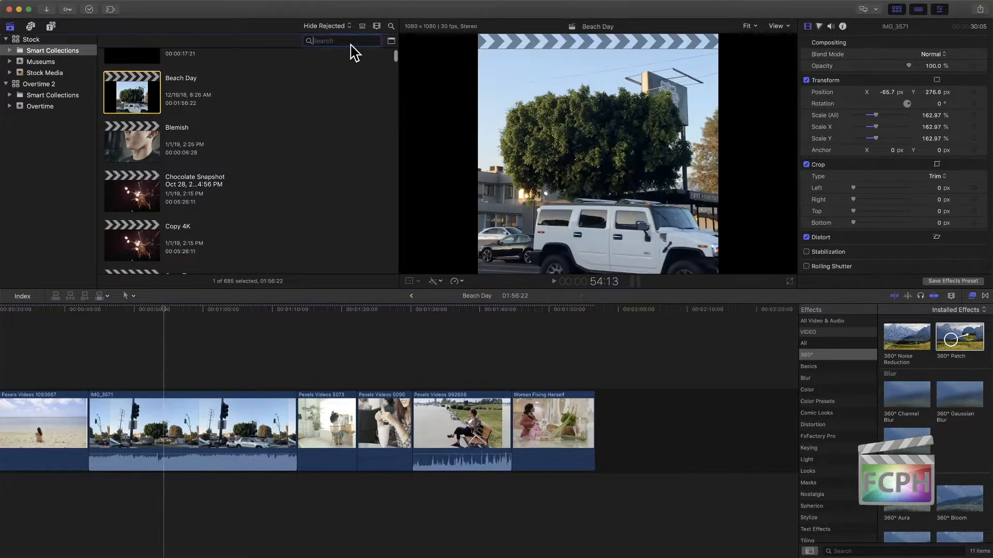
type("logo")
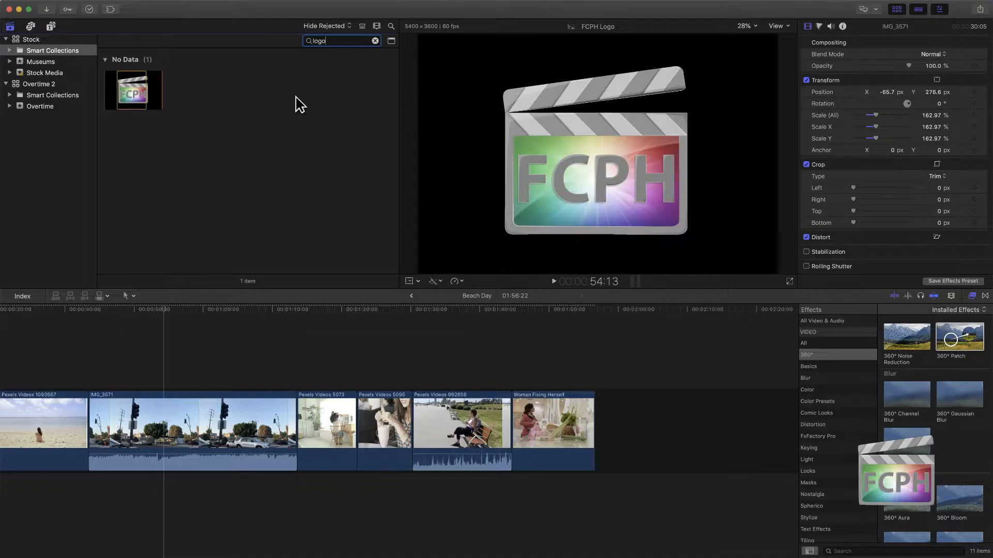
left_click_drag(123, 101, 170, 362)
scroll(209, 346, "up", 2)
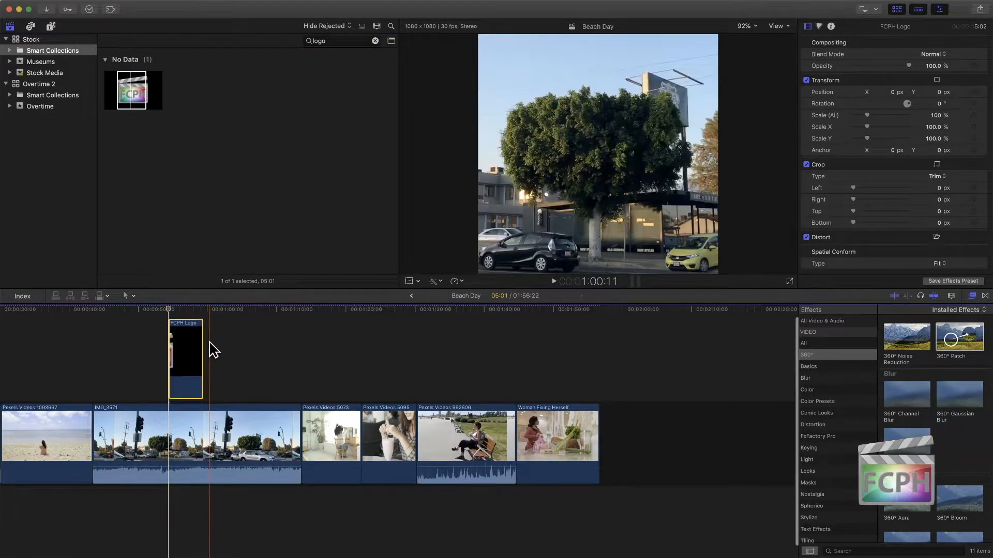
Step: Scale the FCPH logo down to about 28% and move it to the lower-right corner of the frame
left_click(188, 309)
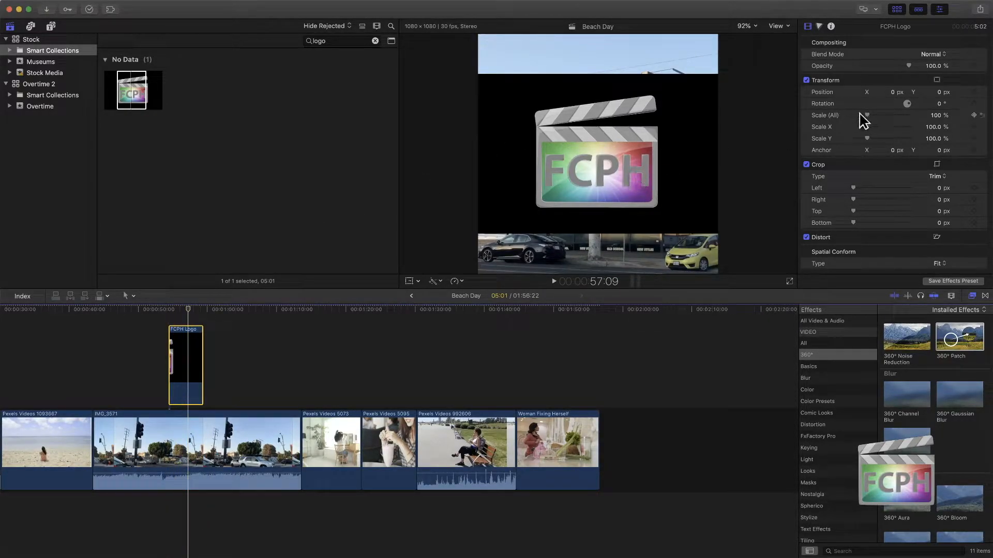
left_click_drag(867, 115, 857, 115)
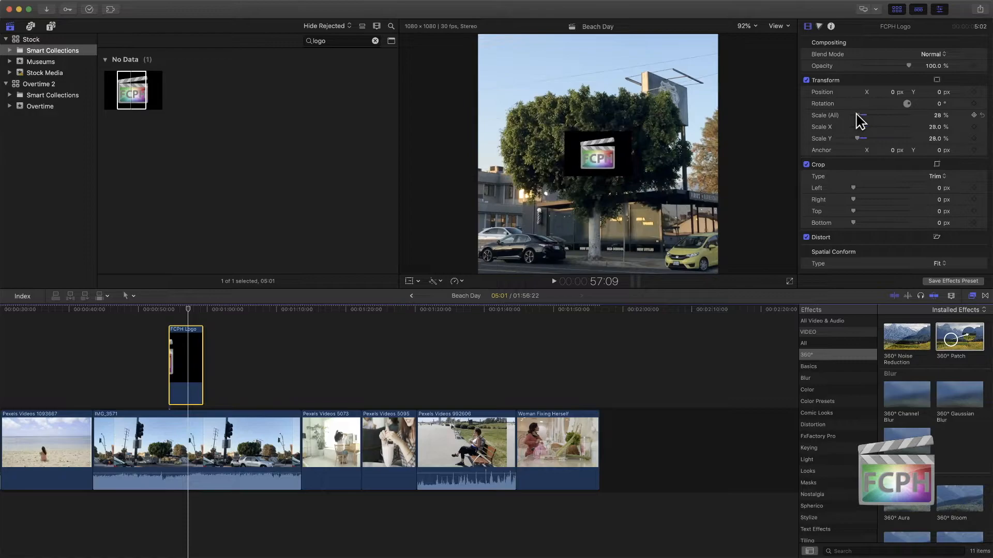
left_click(409, 281)
left_click_drag(602, 148, 681, 228)
Step: Add the Dramatic title above the FCPH logo clip and show its published parameters at the frame reading TITLE
left_click(50, 26)
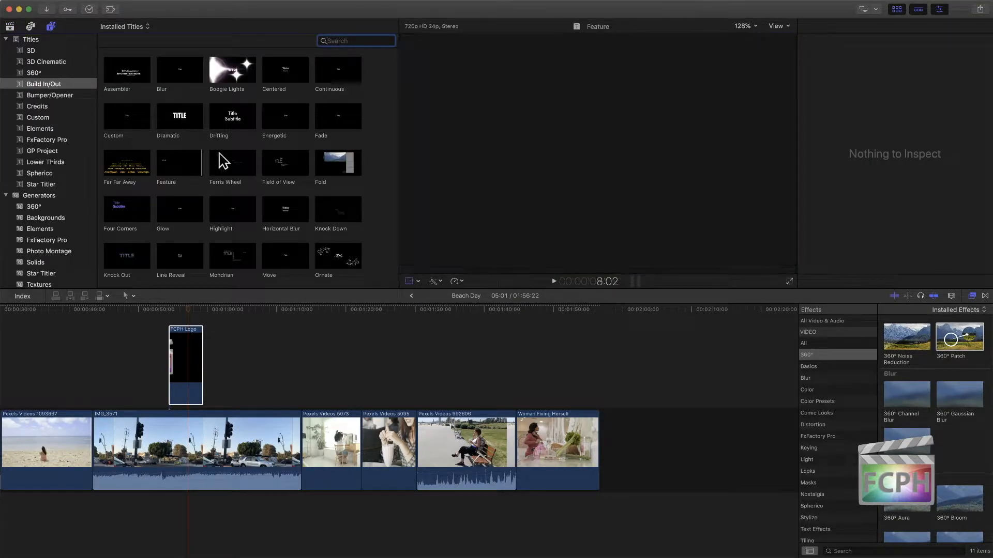
left_click_drag(179, 118, 203, 320)
left_click(184, 308)
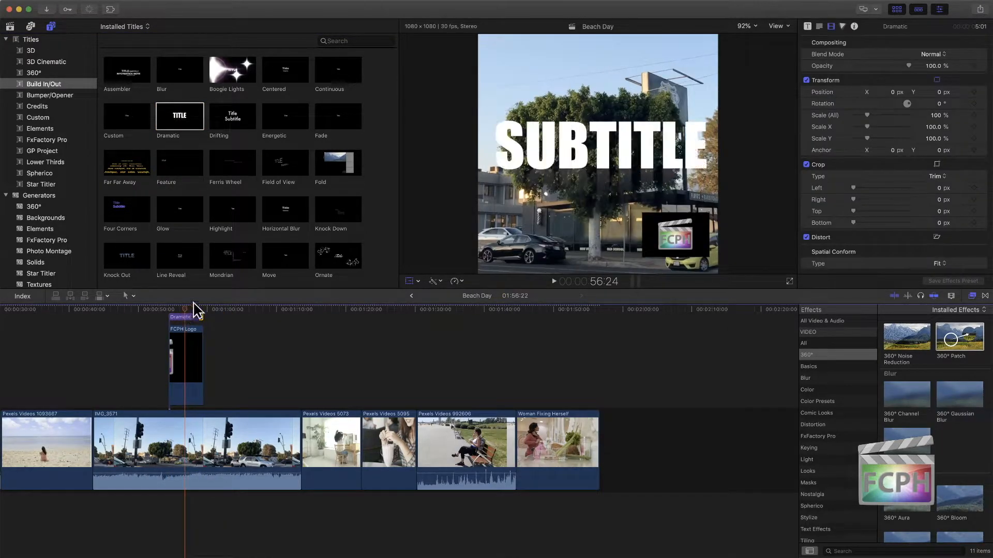
left_click(174, 309)
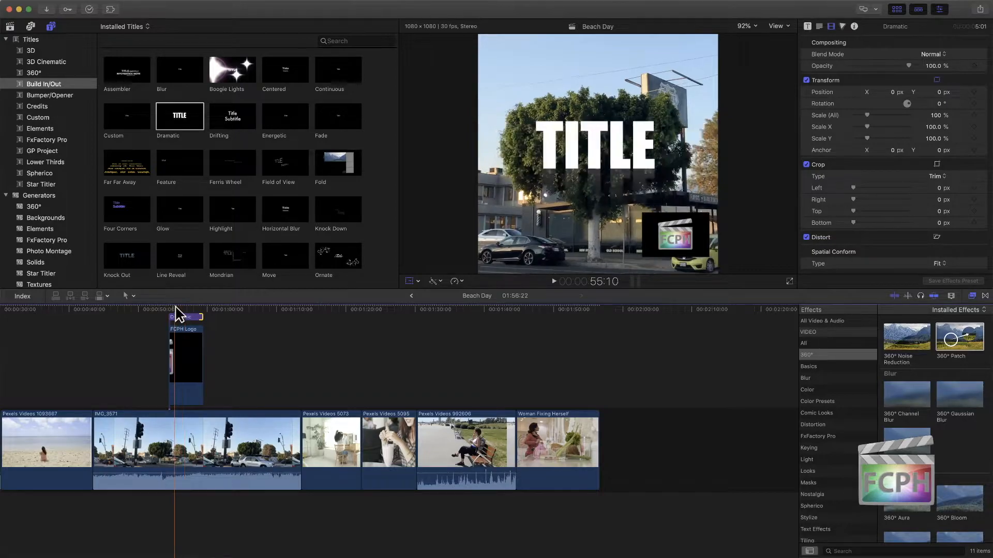
left_click(612, 147)
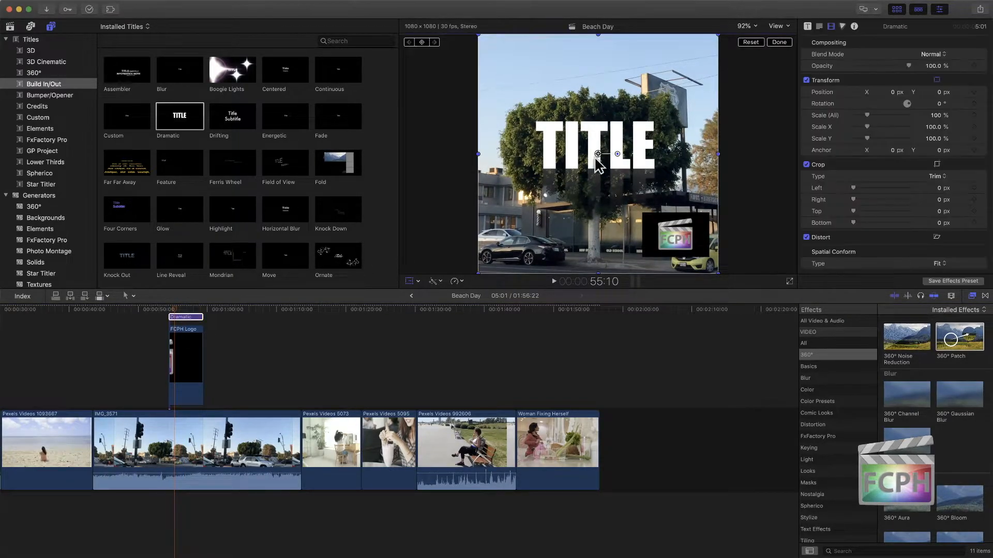
scroll(197, 321, "up", 2)
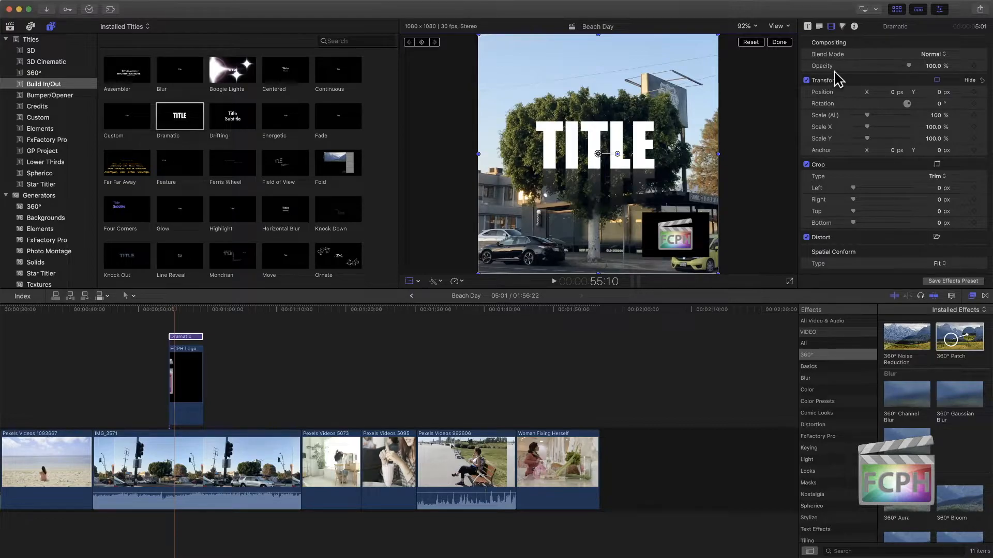
left_click(807, 26)
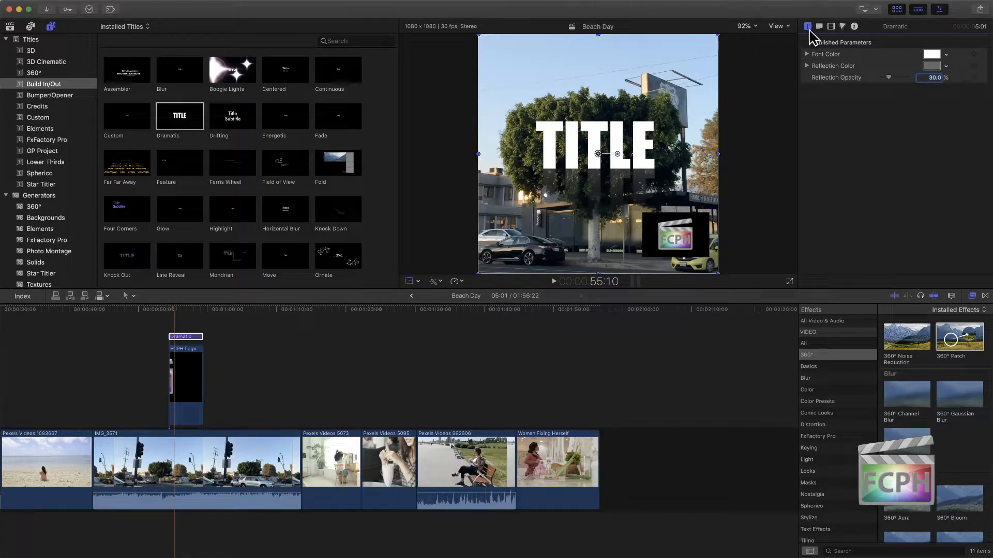
Step: Set the Dramatic title's font color to a medium blue
left_click(931, 55)
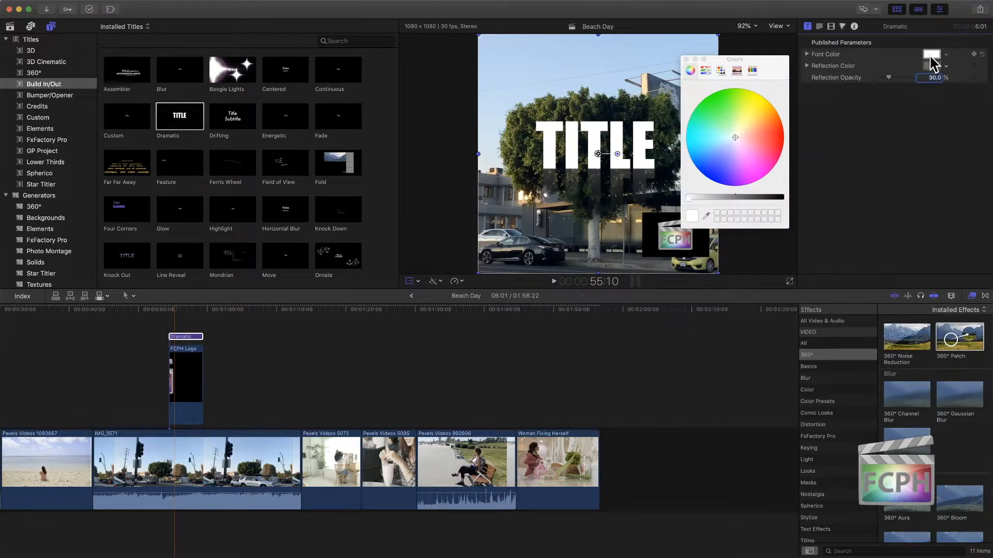
left_click_drag(773, 66, 869, 119)
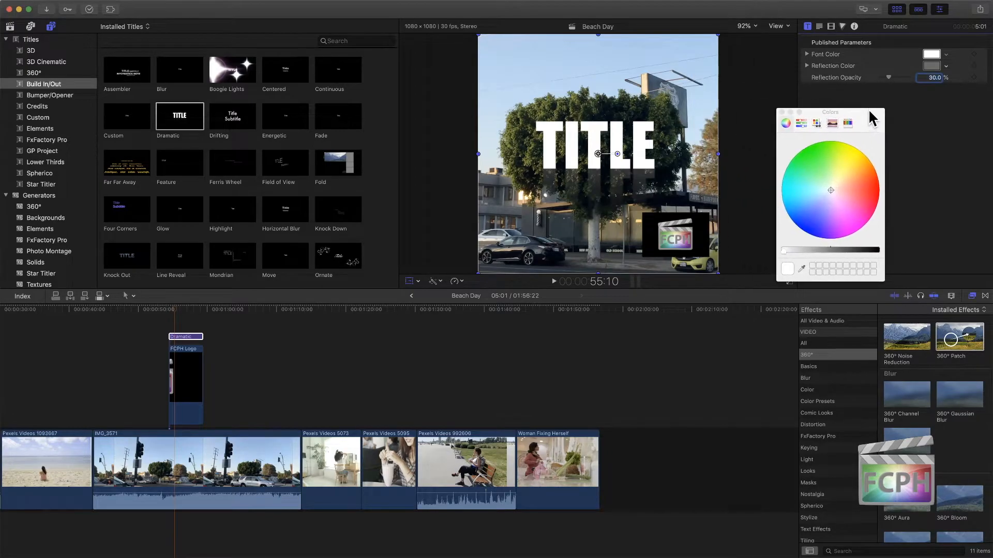
left_click(782, 112)
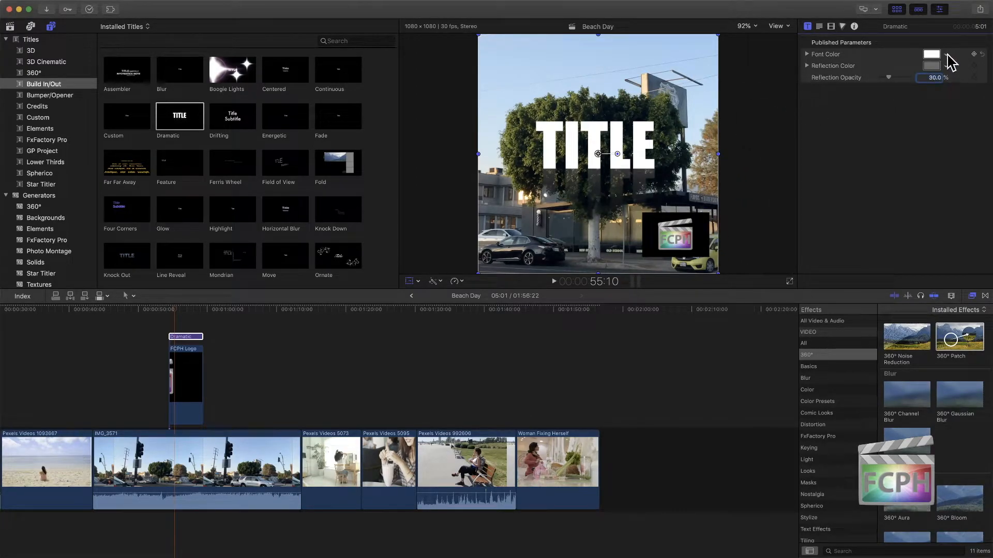
left_click(946, 54)
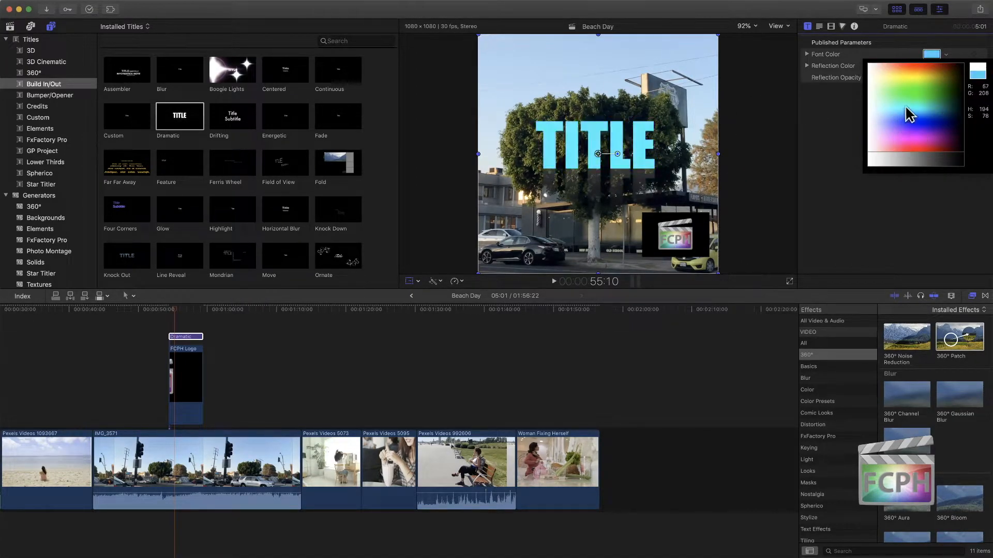
left_click(930, 116)
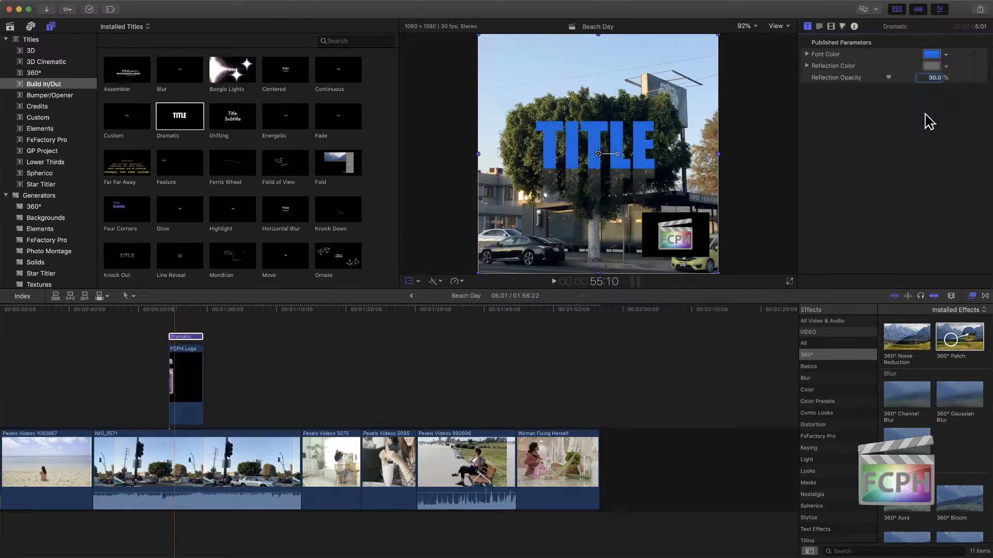
Step: Sample the green of the FCPH logo as the title's font color and brighten it
left_click(931, 55)
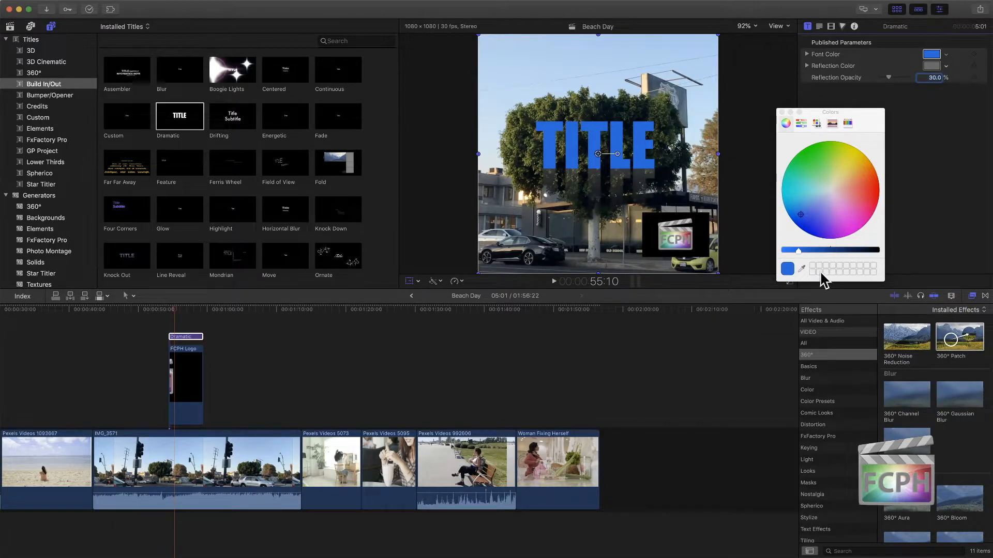
left_click(802, 270)
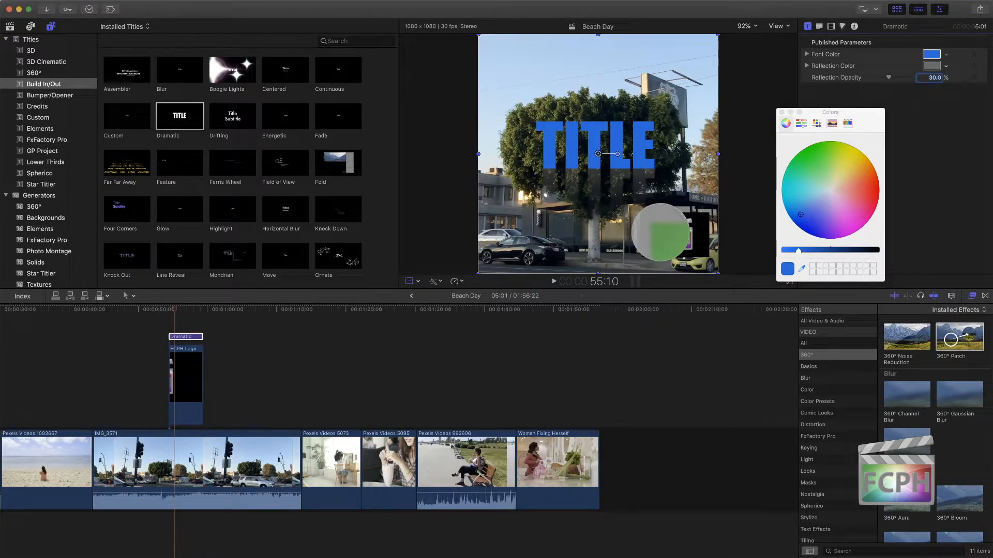
left_click(661, 233)
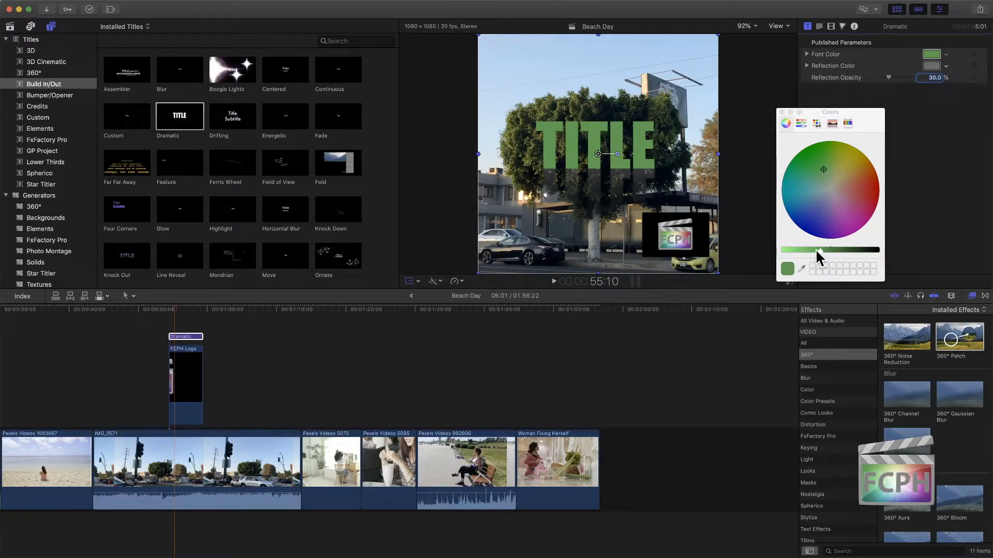
left_click_drag(819, 250, 795, 250)
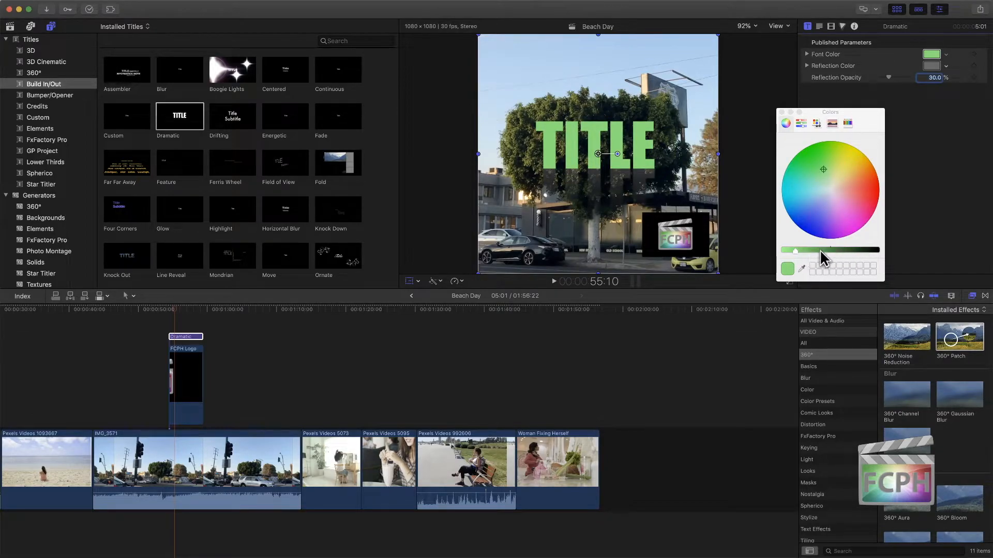
Step: Try a gray font color with the Grayscale Slider and raise its green value to 187 with RGB Sliders
left_click(800, 125)
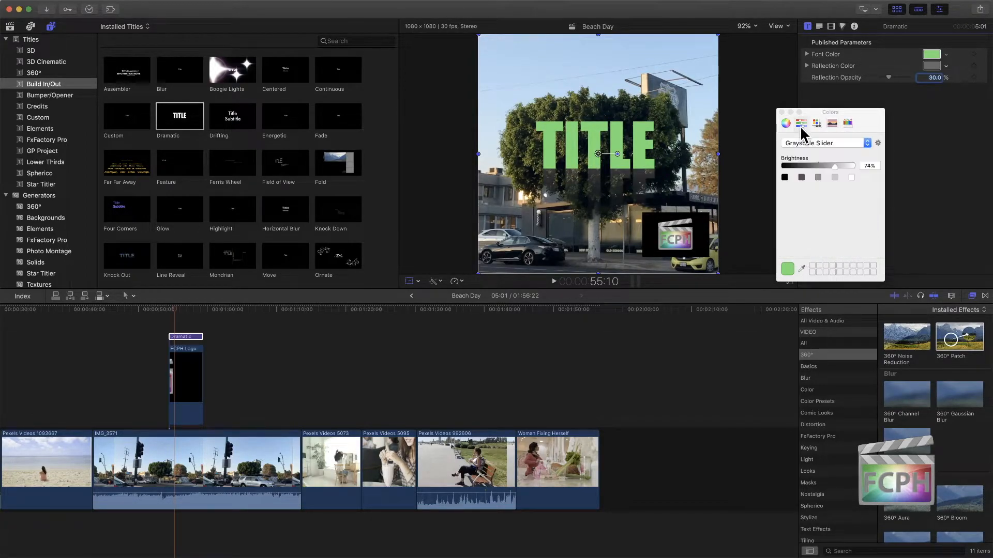
left_click(843, 165)
left_click_drag(843, 164, 823, 163)
left_click(815, 143)
left_click(814, 151)
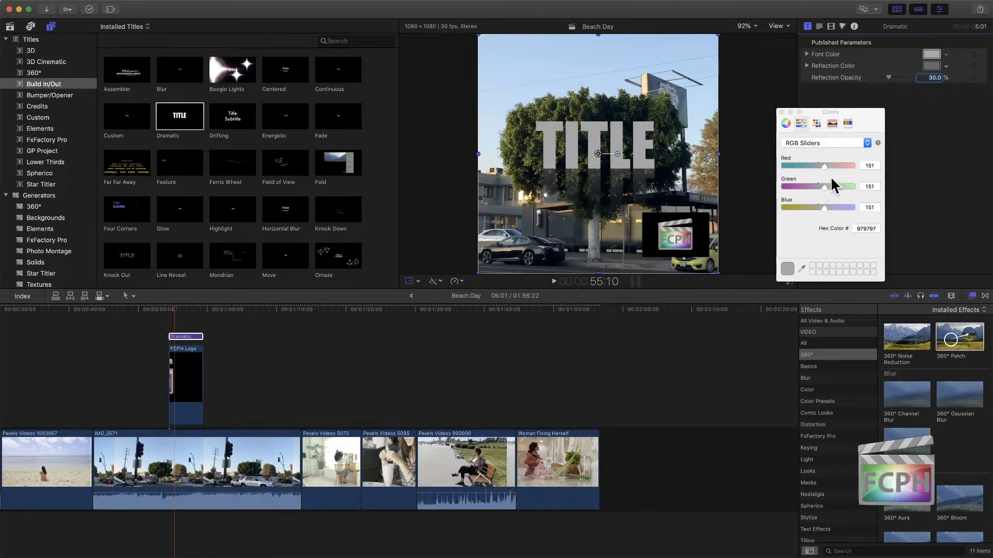
left_click_drag(825, 187, 833, 187)
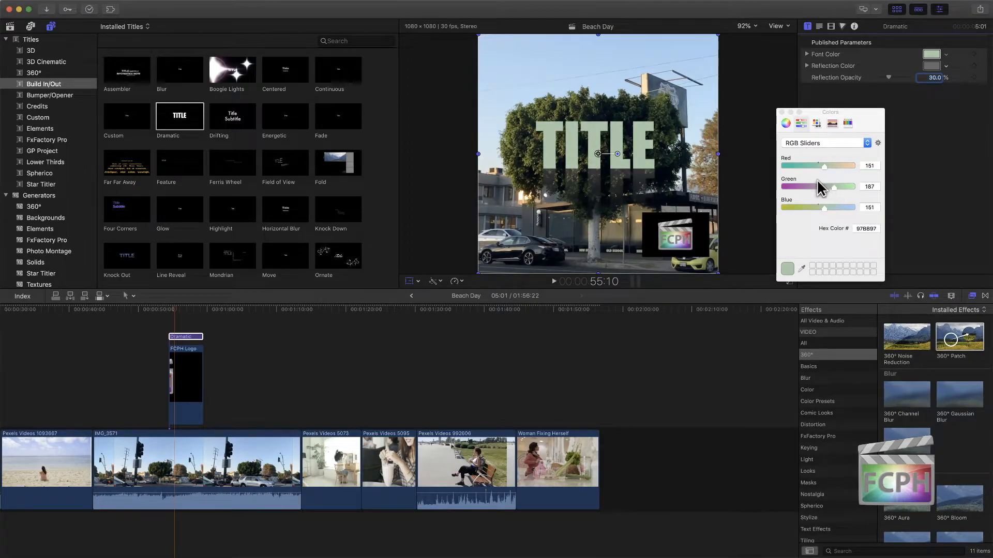
Step: Resample the logo's green as the font color using the color wheel's eyedropper, and brighten it slightly
left_click(786, 124)
left_click(801, 268)
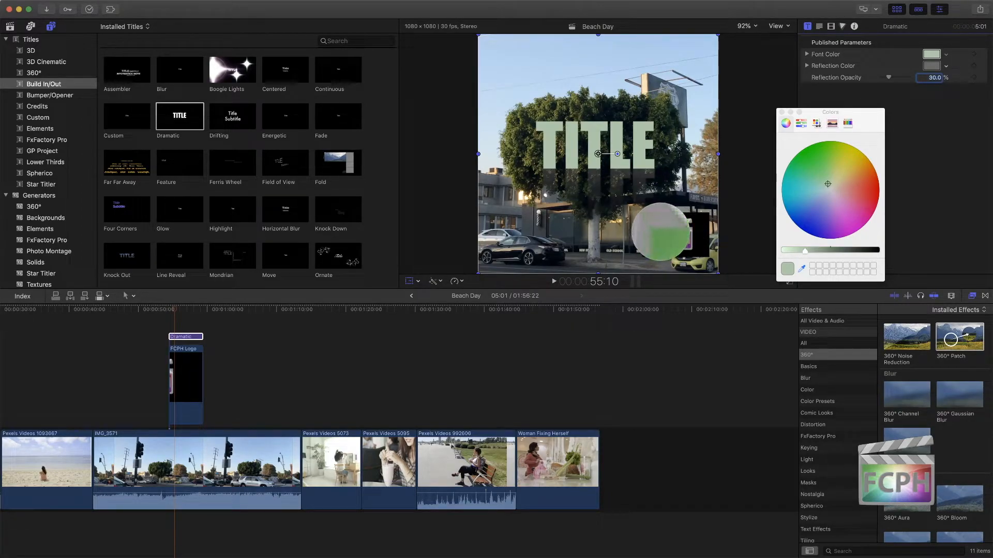
left_click(653, 232)
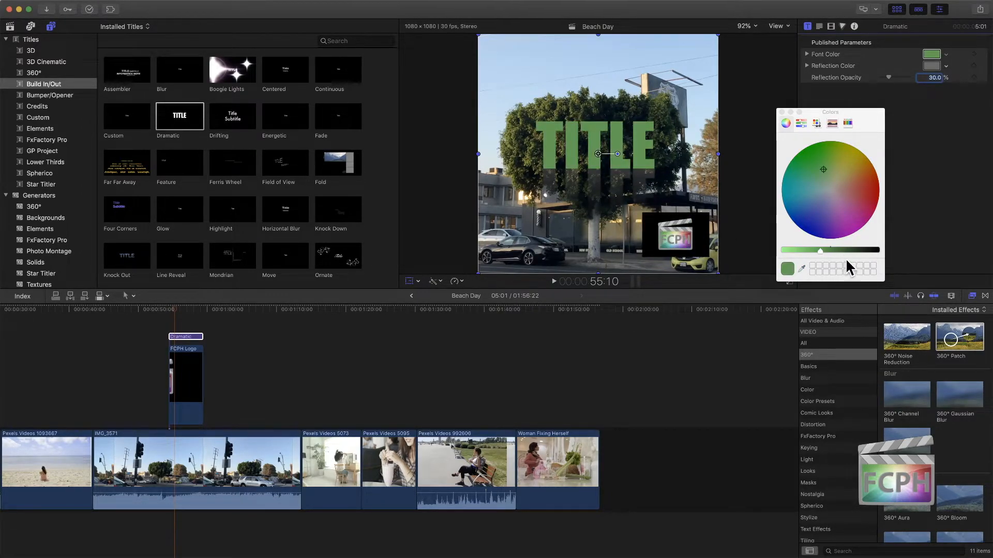
left_click_drag(819, 250, 811, 249)
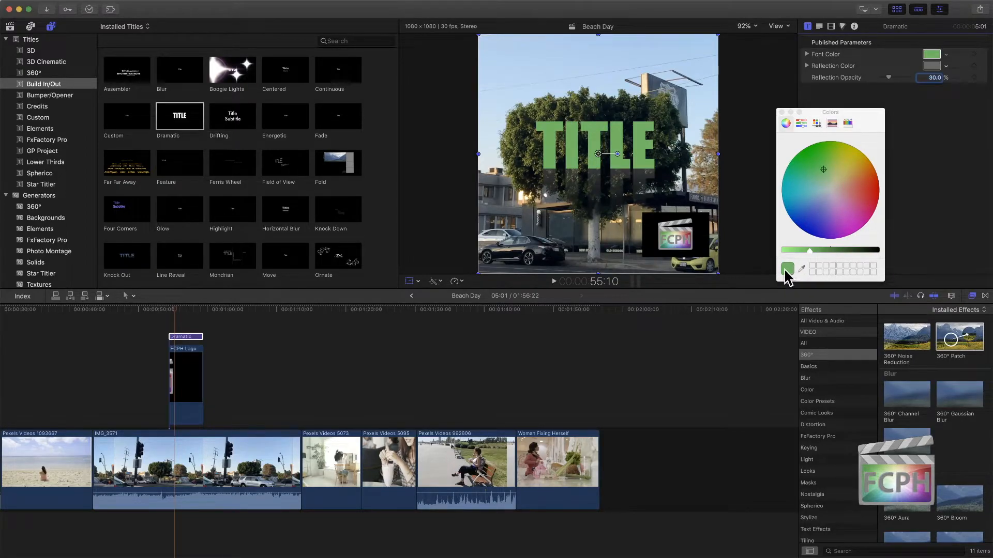
Step: Save the green as a swatch and reapply it to the title after trying an orange-red font color
left_click_drag(788, 276, 815, 263)
left_click(864, 184)
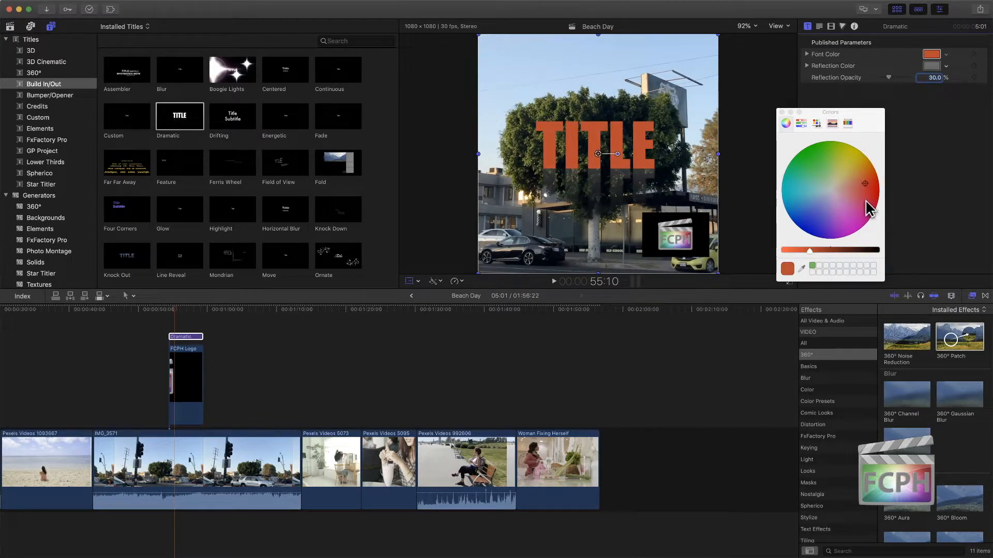
left_click(813, 266)
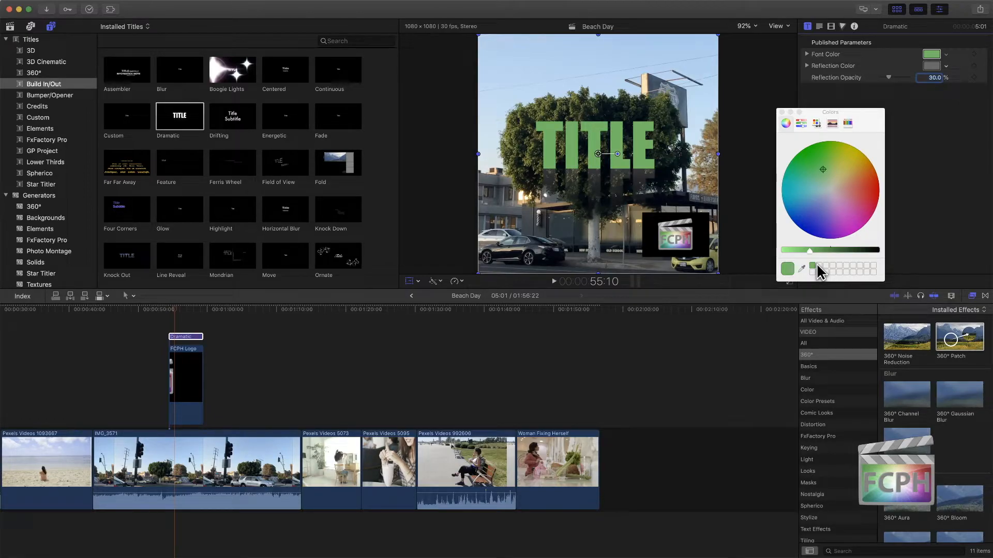
Step: Switch to Digital Color Meter and read the RGB values of the green title letters
key("super+space")
type("digi")
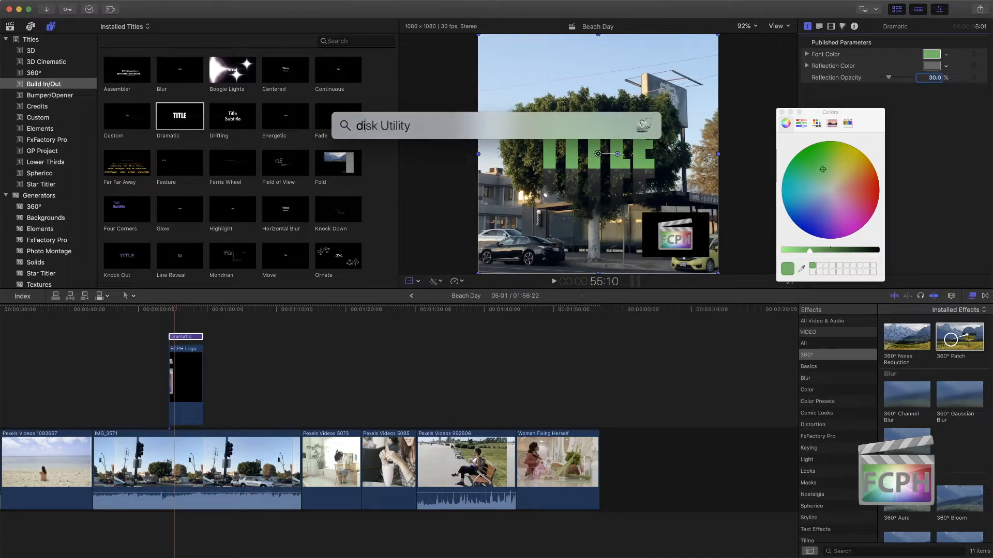
key("Down")
key("Down")
key("Return")
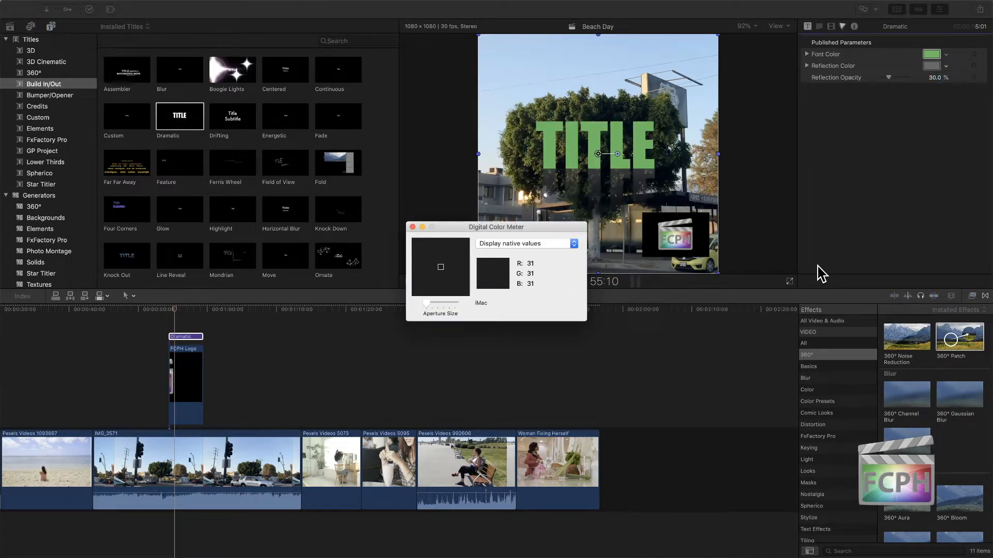
left_click_drag(565, 226, 486, 64)
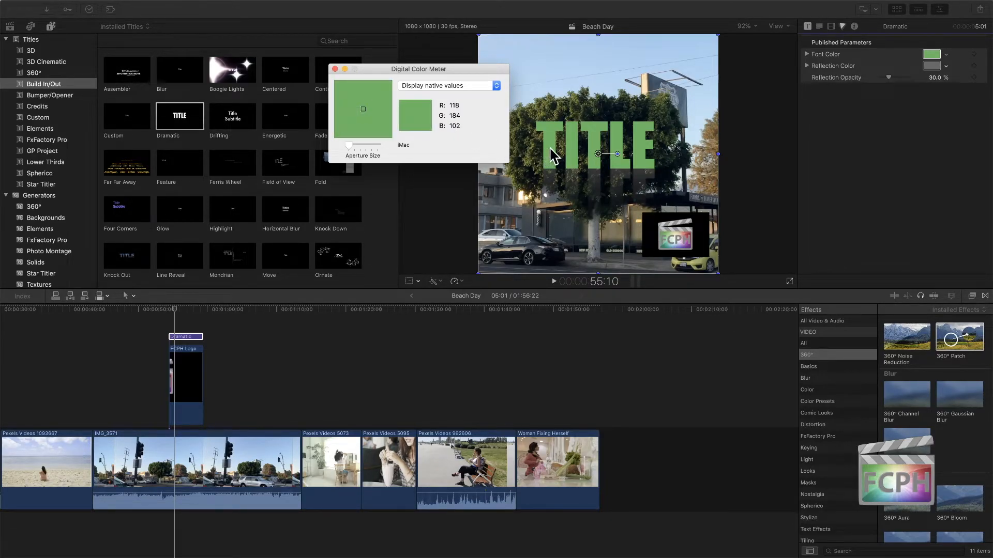
Step: Examine the meter's color value display options and a larger aperture size, and return to Final Cut Pro
left_click(457, 86)
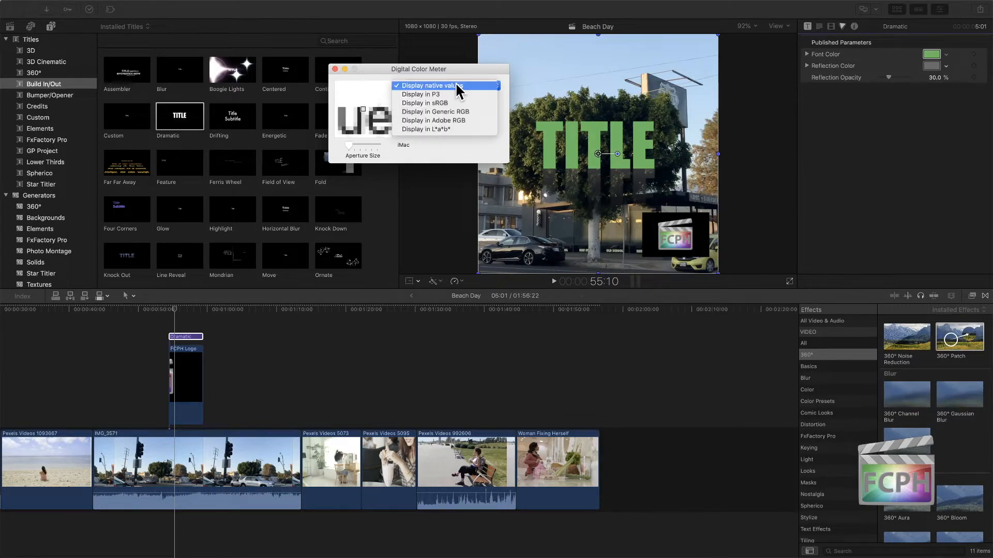
left_click(461, 146)
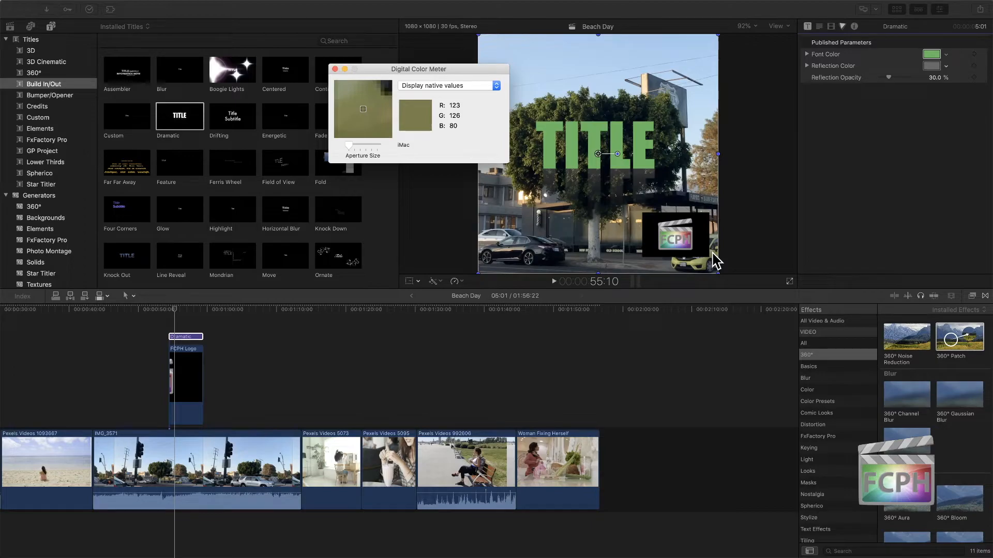
left_click_drag(349, 146, 365, 145)
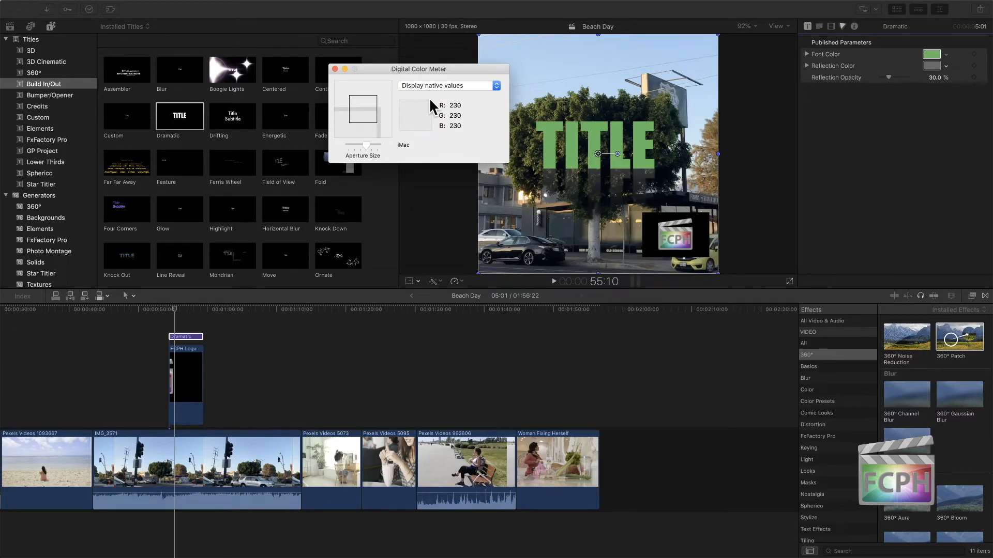
left_click(335, 69)
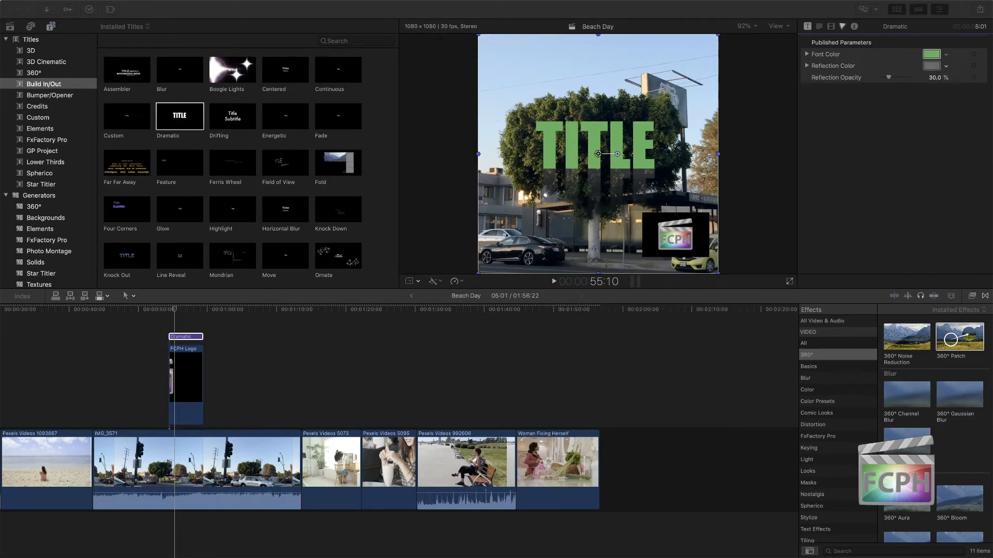
left_click(939, 126)
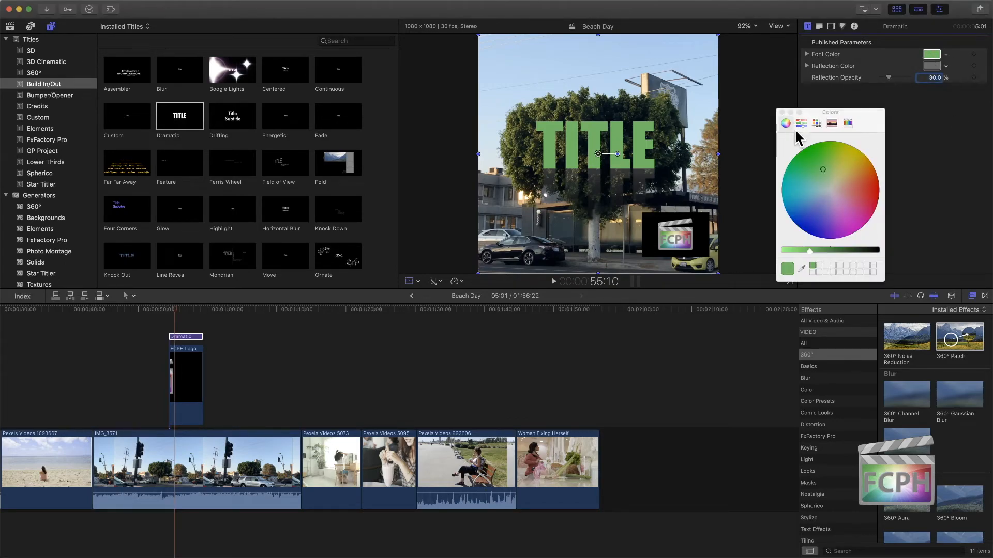